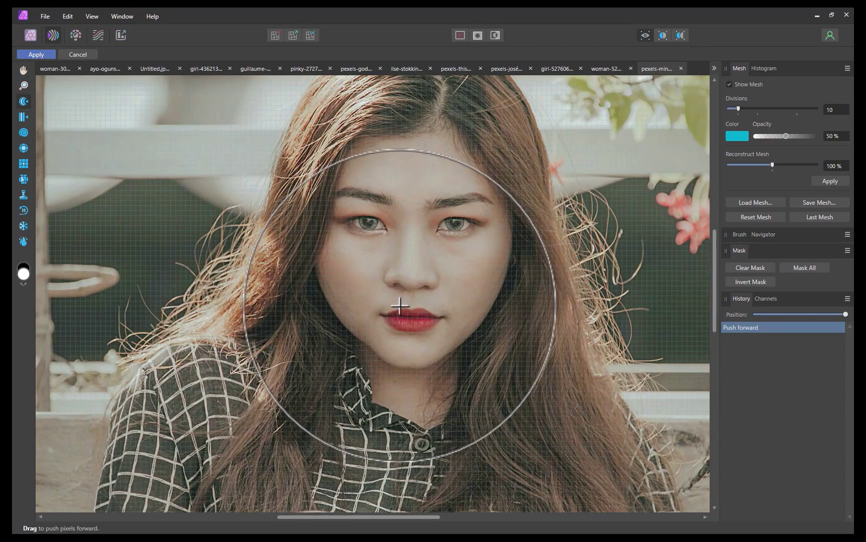
Step: Undo the last oversized push, resize the Liquify brush to about mouth width, and push both mouth corners slightly upward
key("ctrl+z")
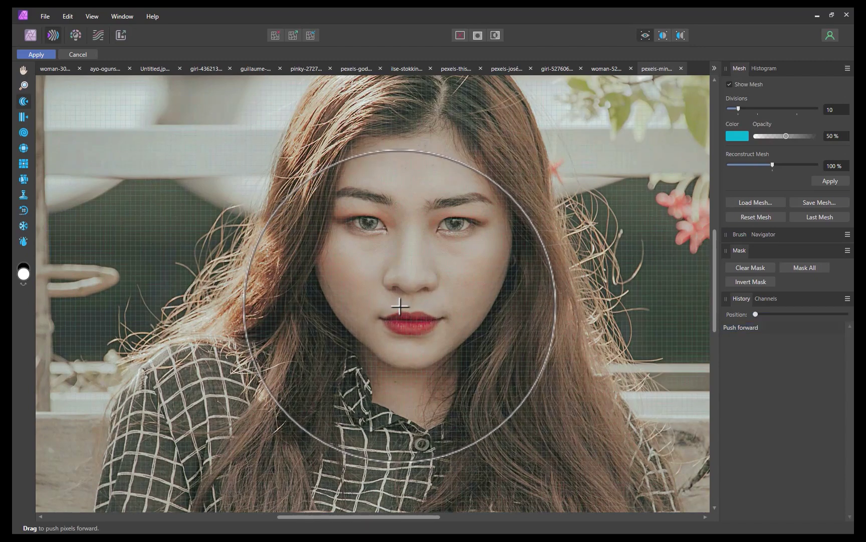
key("bracketright")
key("bracketright")
key("bracketright")
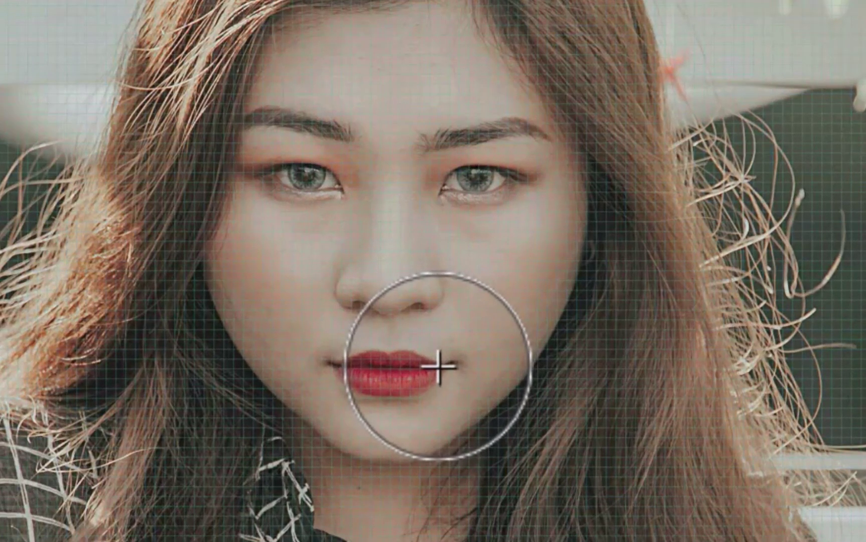
left_click_drag(438, 366, 438, 355)
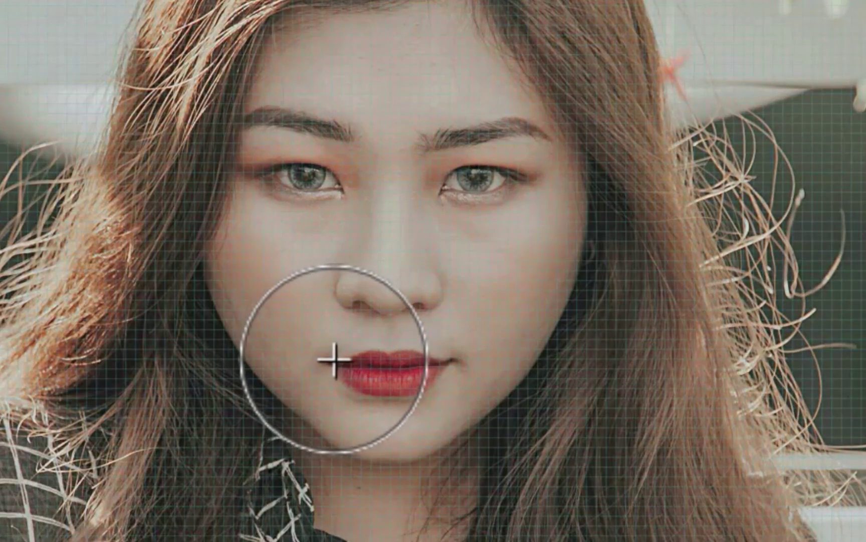
left_click_drag(336, 363, 336, 353)
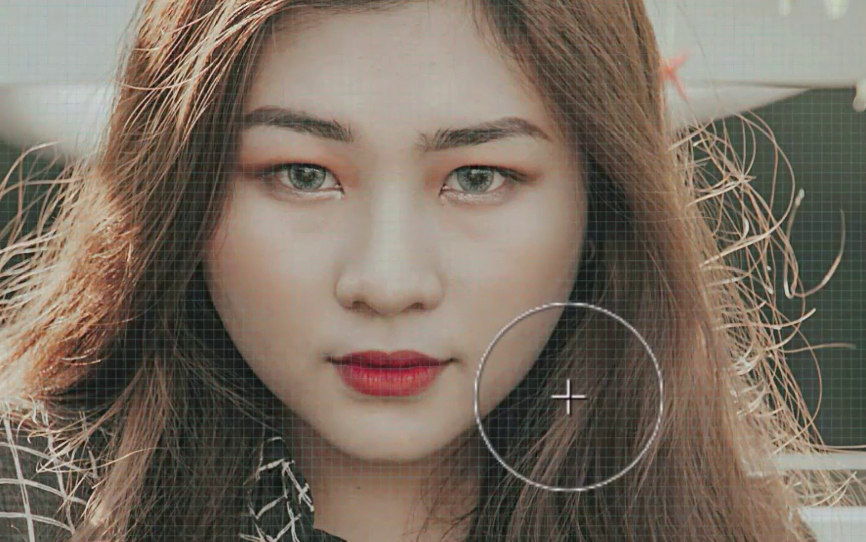
Step: Compare the mouth before and after the corner pushes by undoing and redoing them
key("bracketright")
key("bracketright")
key("bracketleft")
key("bracketleft")
key("bracketleft")
key("bracketleft")
key("bracketleft")
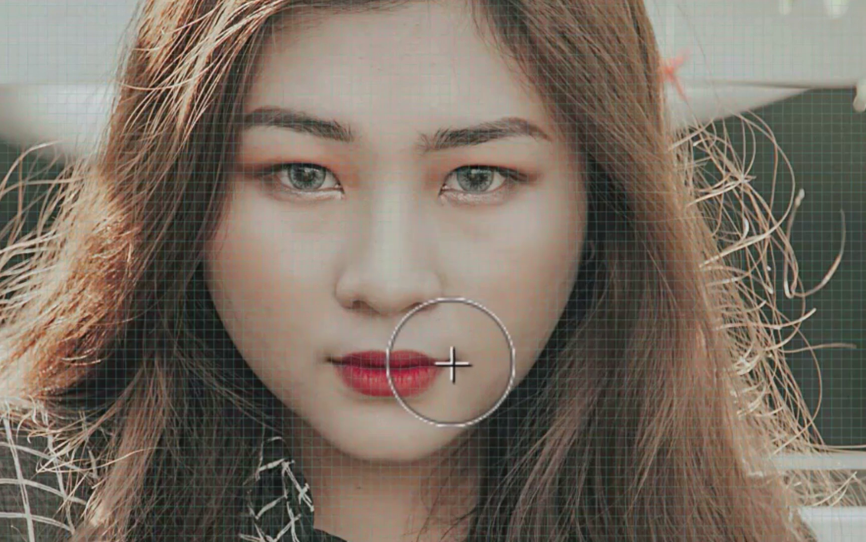
key("ctrl+z")
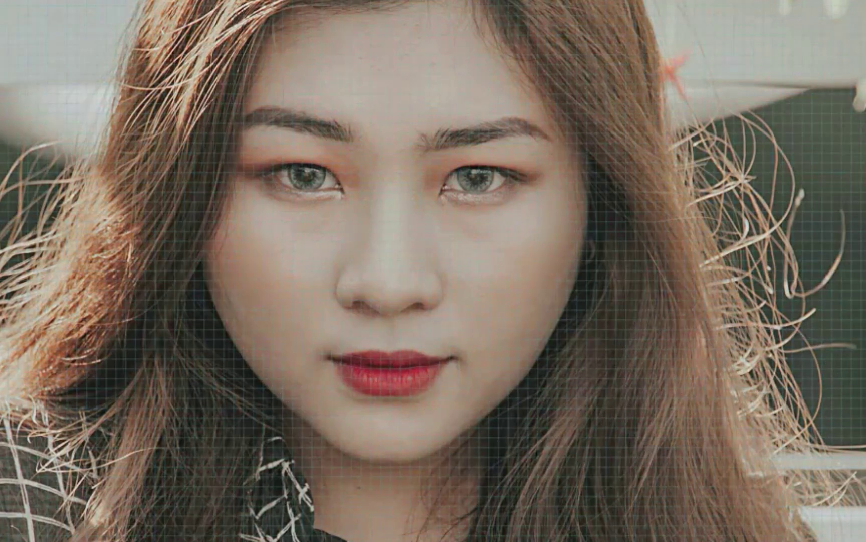
key("ctrl+z")
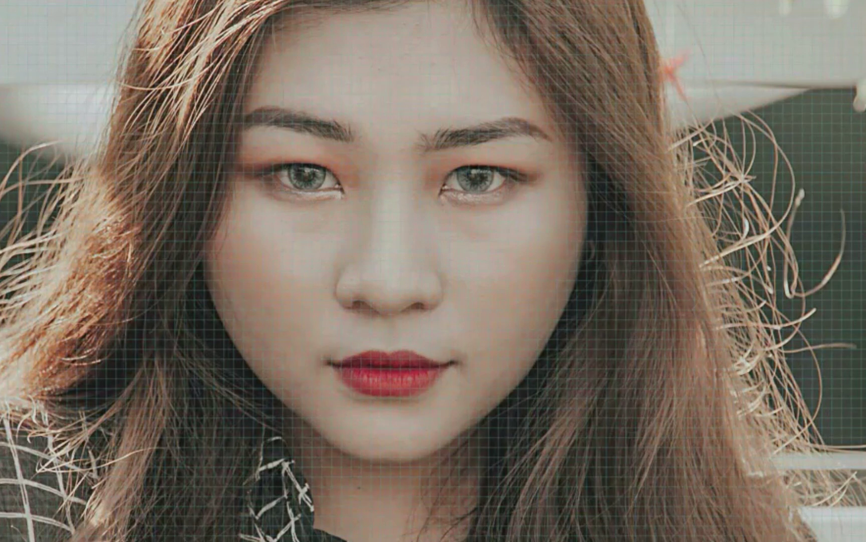
key("ctrl+shift+z")
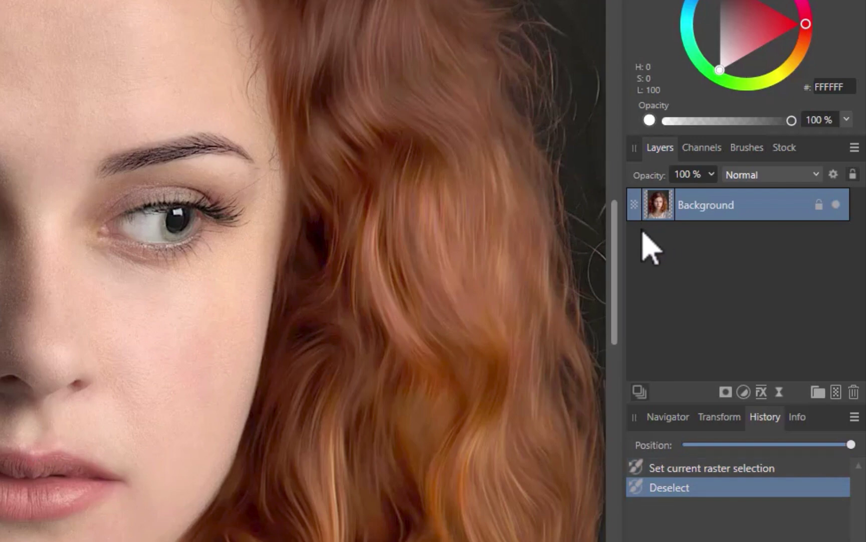
Step: Duplicate the red-haired portrait's Background layer and draw a freehand selection around the mouth corner on the photo's left side
key("ctrl+v")
left_click_drag(643, 232, 642, 236)
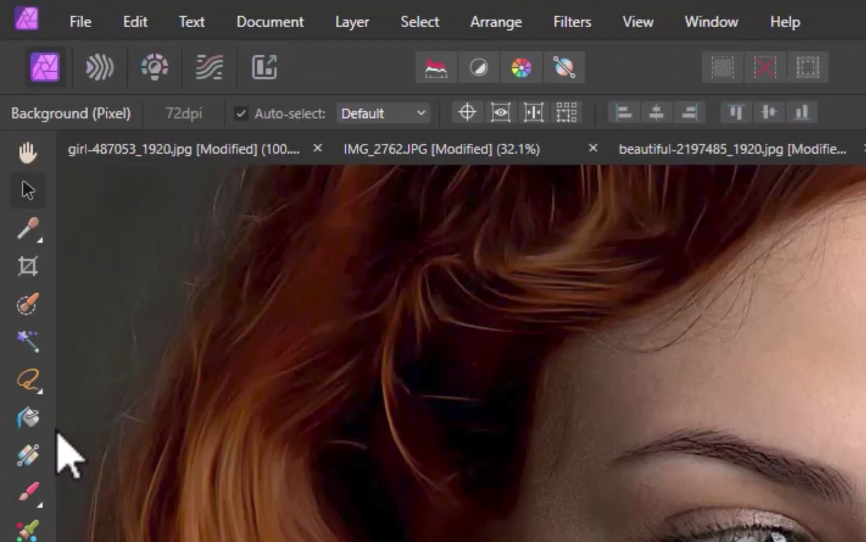
left_click(27, 380)
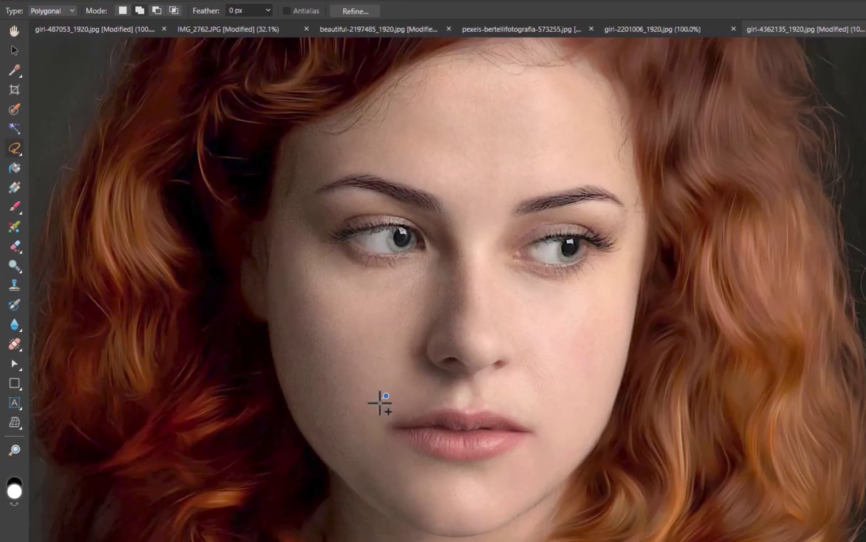
mouse_move(374, 380)
left_mouse_down()
mouse_move(361, 411)
mouse_move(378, 429)
mouse_move(409, 418)
mouse_move(407, 387)
mouse_move(366, 378)
left_mouse_up()
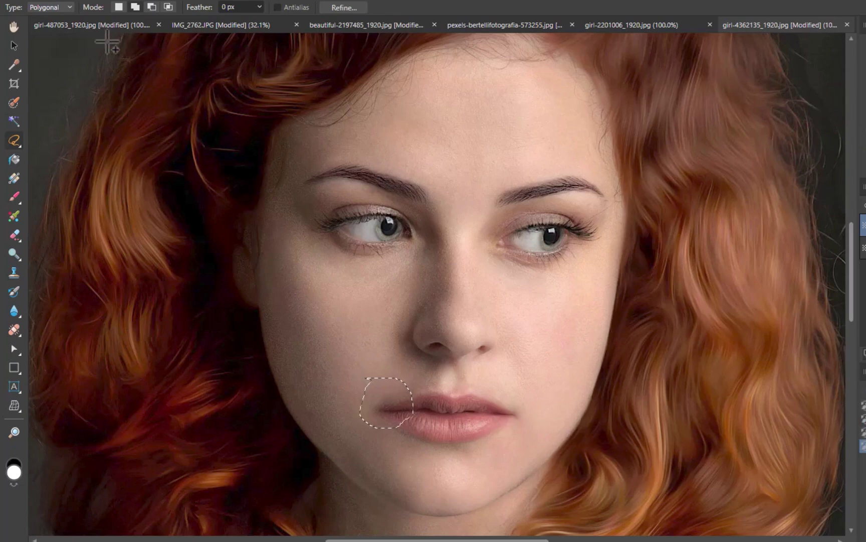
Step: Rotate the selected mouth corner clockwise, move it slightly upward to blend with the lips, and deselect
left_click(14, 45)
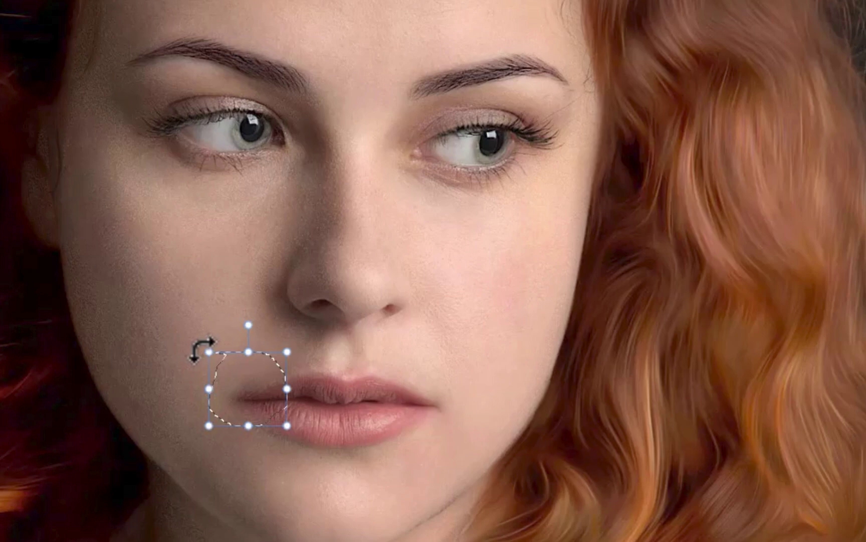
mouse_move(203, 349)
left_mouse_down()
mouse_move(199, 335)
mouse_move(206, 340)
left_mouse_up()
left_click_drag(247, 402, 265, 385)
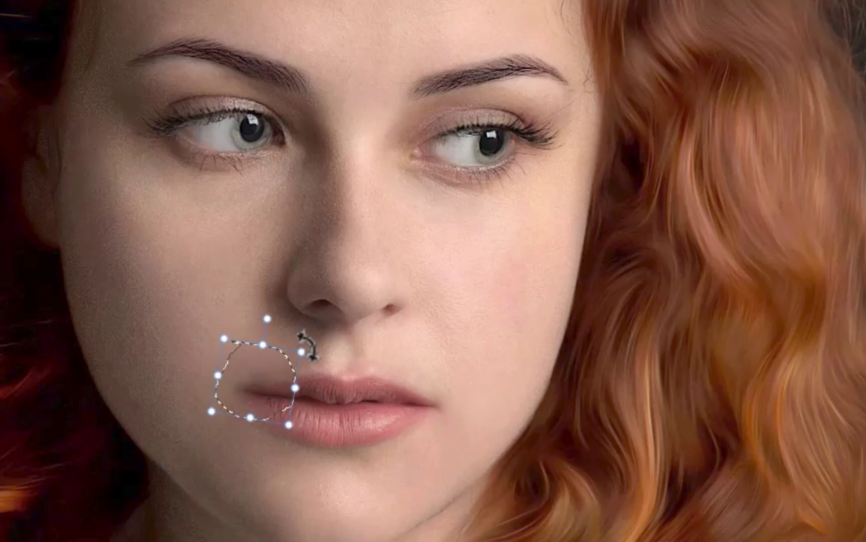
left_click_drag(303, 348, 309, 346)
mouse_move(261, 394)
left_mouse_down()
mouse_move(259, 386)
mouse_move(258, 395)
left_mouse_up()
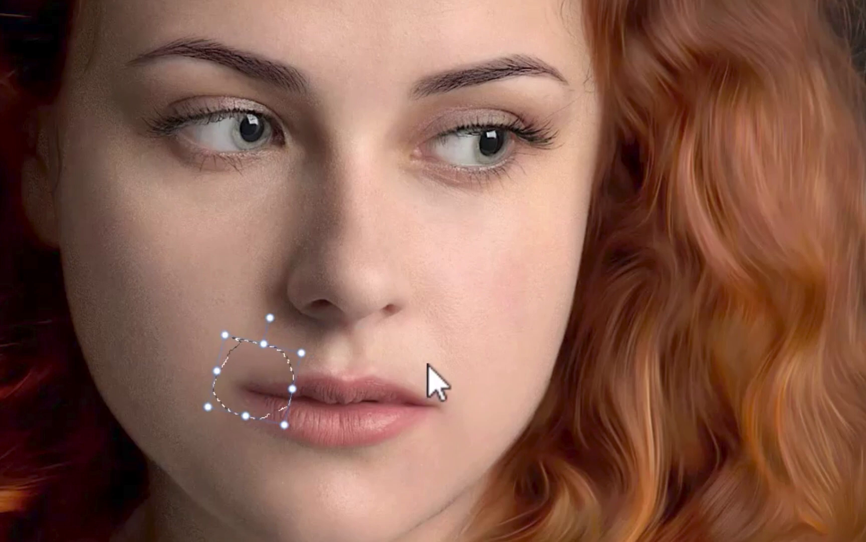
key("Return")
key("ctrl+d")
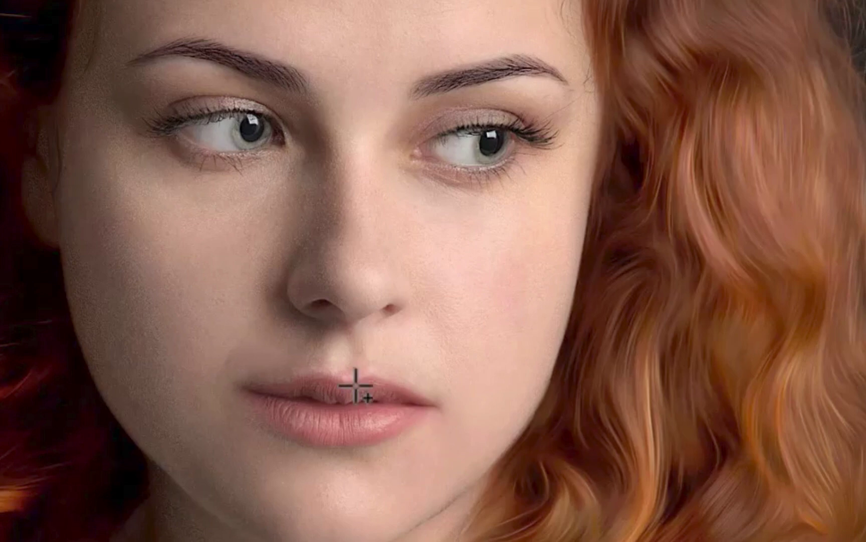
Step: Lasso the mouth corner on the photo's right side, rotate it counter-clockwise, nudge it upward, and deselect
mouse_move(399, 368)
left_mouse_down()
mouse_move(420, 433)
mouse_move(406, 364)
mouse_move(397, 358)
mouse_move(396, 365)
left_mouse_up()
key("ctrl+t")
left_click_drag(478, 360, 470, 347)
left_click_drag(422, 400, 412, 393)
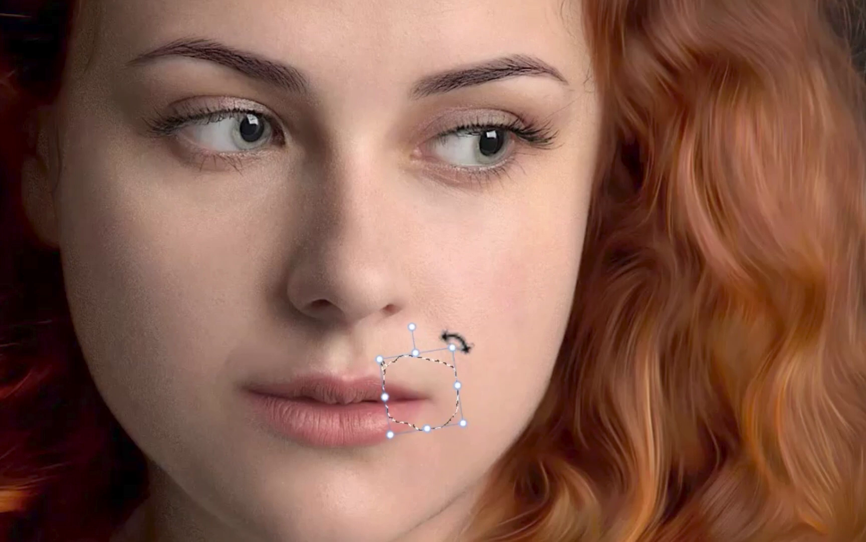
left_click_drag(456, 342, 453, 337)
left_click_drag(410, 394, 411, 390)
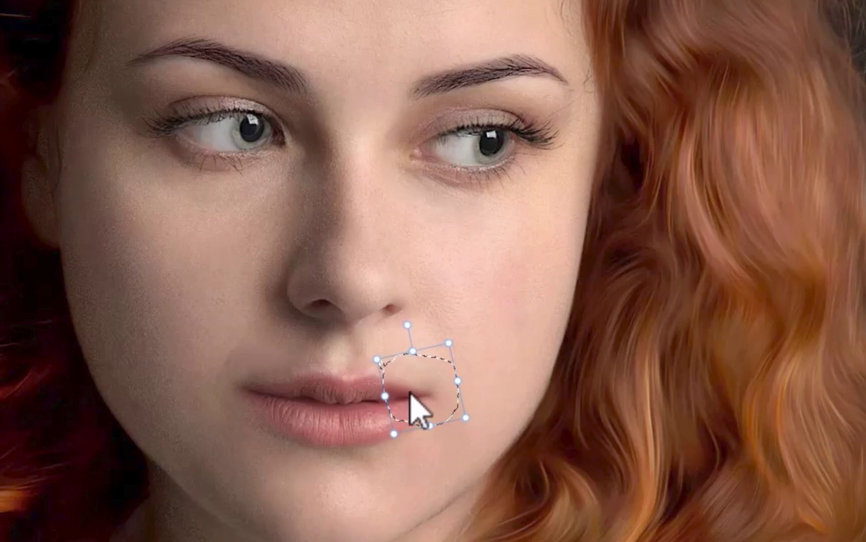
key("ctrl+d")
Step: Paint over the skin seam beside the mouth corner on the photo's left side with a small Inpainting Brush
left_click(13, 333)
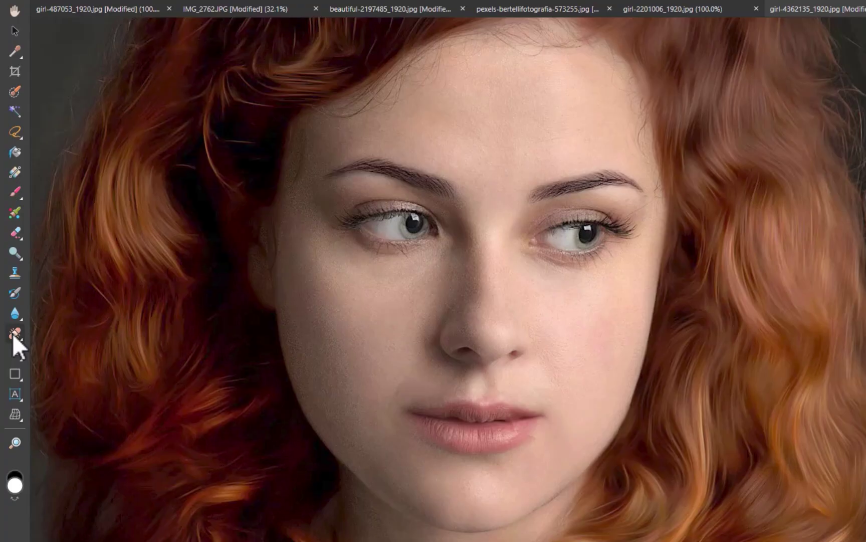
left_click(14, 335)
left_click(56, 384)
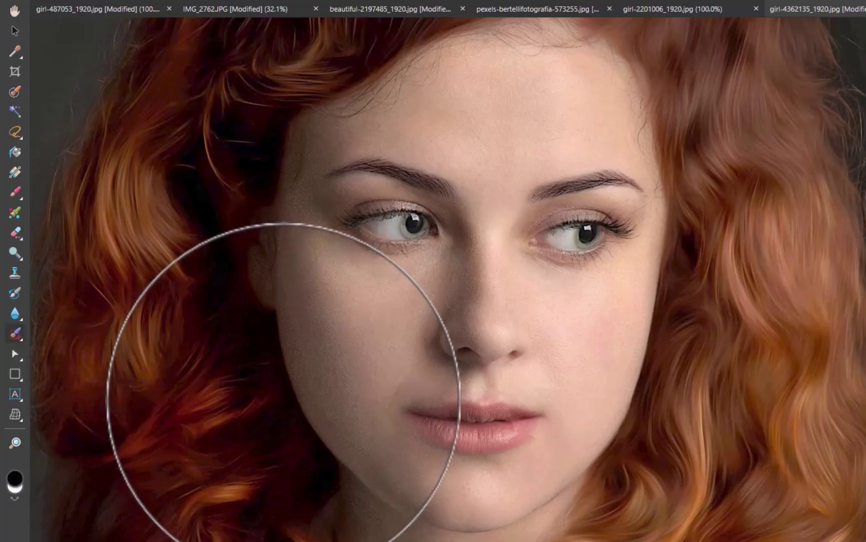
key("bracketleft")
key("bracketleft")
key("bracketleft")
key("bracketleft")
key("bracketleft")
left_click_drag(401, 380, 387, 393)
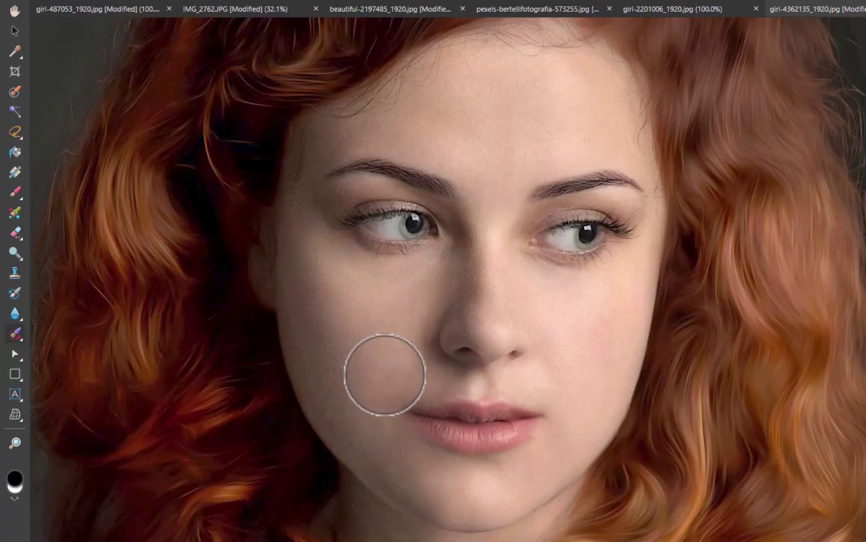
left_click(385, 373)
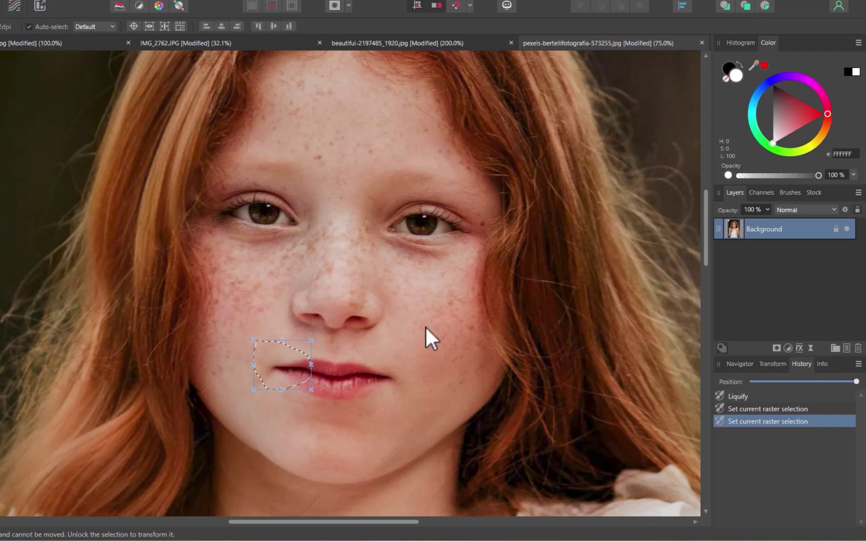
Step: Clear the selection on the freckled girl's portrait, duplicate the Background layer, and lasso the mouth corner on the photo's left side
key("ctrl+d")
key("ctrl+j")
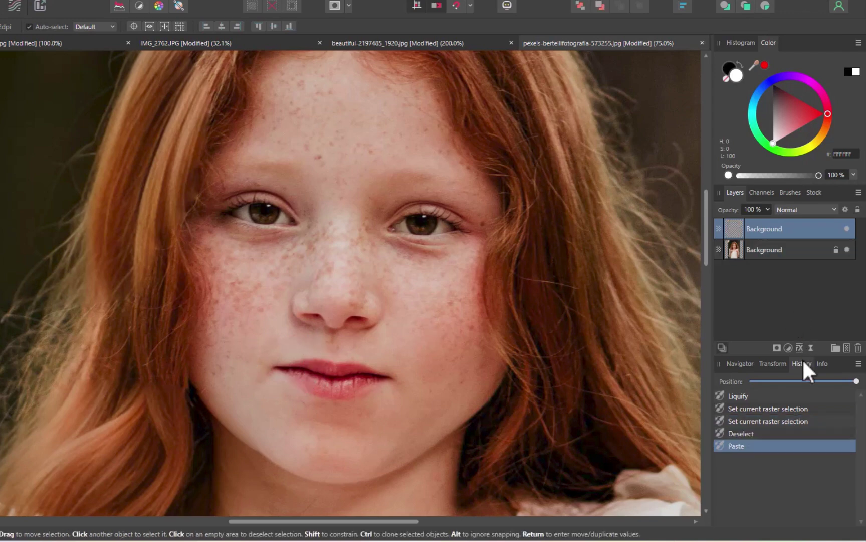
left_click(4, 149)
mouse_move(261, 344)
left_mouse_down()
mouse_move(306, 381)
mouse_move(248, 342)
left_mouse_up()
double_click(248, 342)
Step: Rotate the lassoed mouth corner slightly, move it up into place, and deselect
left_click(4, 62)
left_click_drag(353, 324, 359, 324)
mouse_move(372, 366)
left_mouse_down()
mouse_move(352, 363)
mouse_move(360, 362)
left_mouse_up()
key("ctrl+d")
key("ctrl+z")
key("ctrl+d")
Step: Lasso the girl's opposite mouth corner, raise it to match the first one, and clear the selection
key("l")
left_click_drag(436, 352, 449, 365)
left_click(434, 352)
key("v")
key("Escape")
key("ctrl+d")
left_click(477, 375)
left_click(7, 153)
left_click(64, 209)
key("v")
key("ctrl+d")
Step: Push both of the girl's mouth corners slightly upward in Liquify, apply it, and compare with the original through the history
left_click(37, 6)
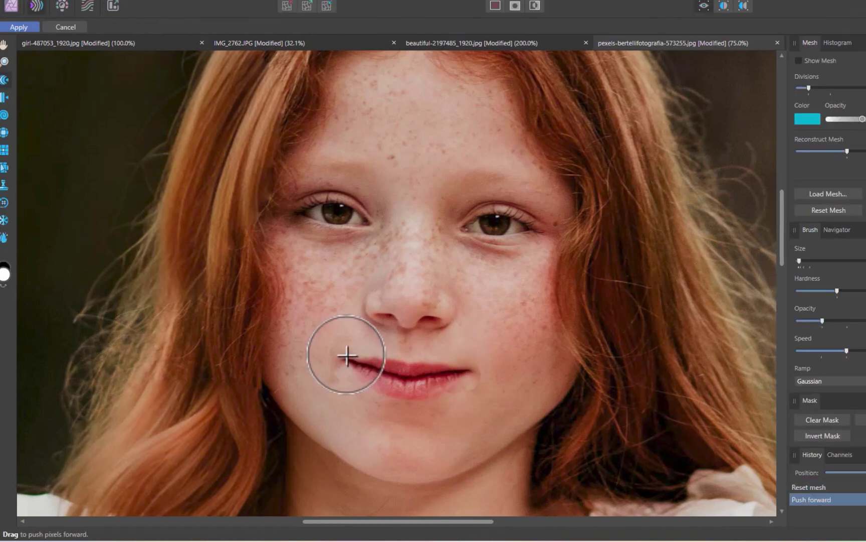
left_click_drag(465, 371, 469, 367)
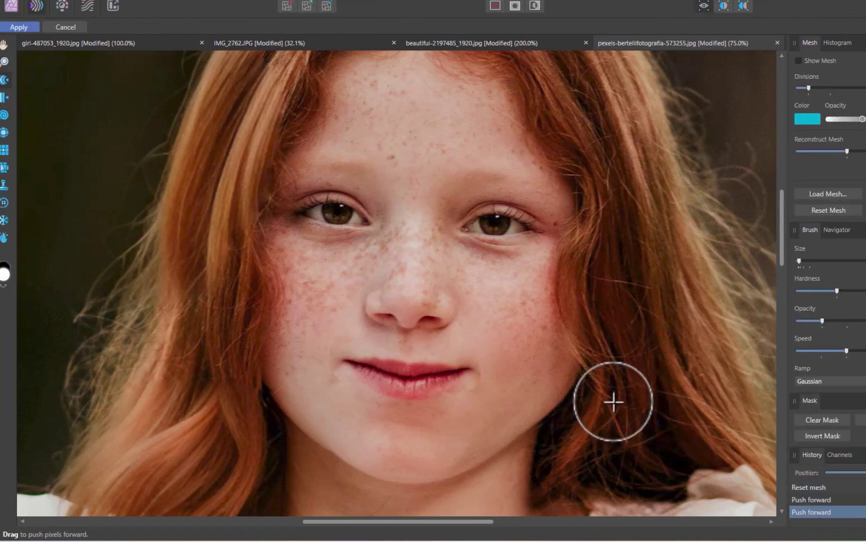
left_click(19, 28)
left_click_drag(864, 381, 808, 387)
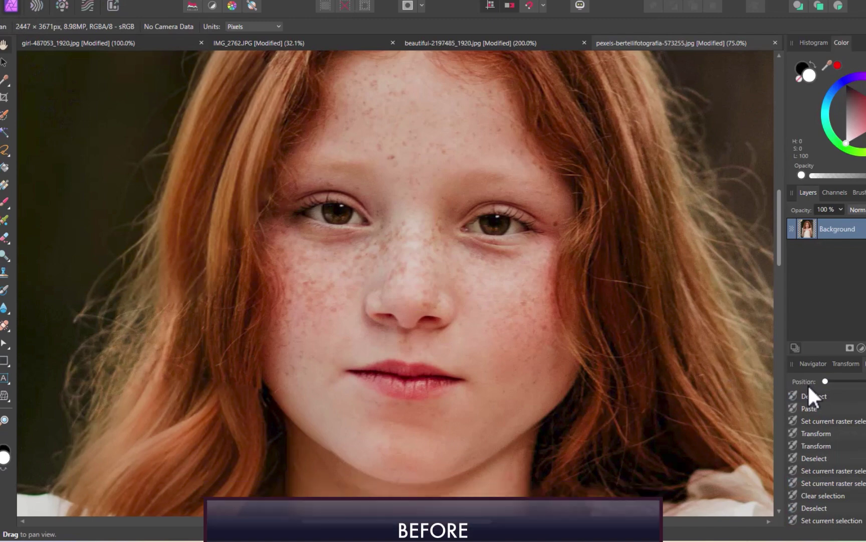
left_click_drag(808, 387, 865, 383)
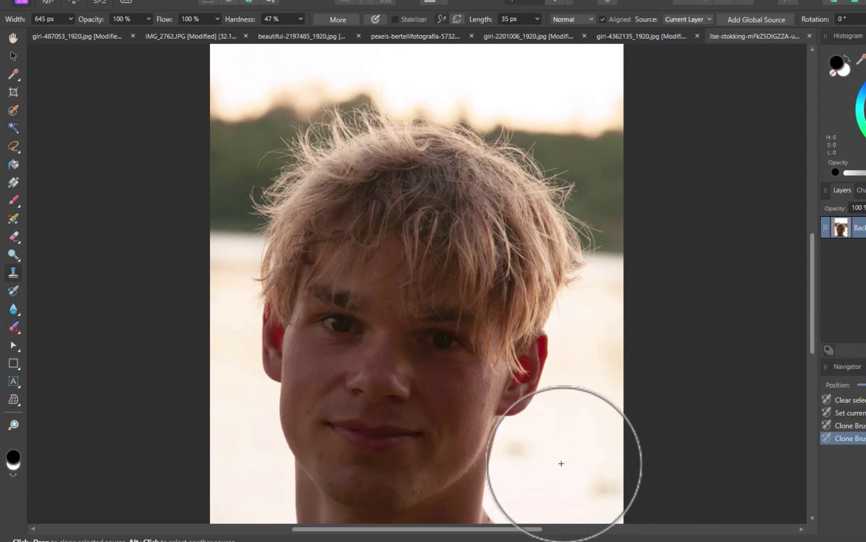
Step: Clone the young man's mouth corner on the photo's right side slightly higher, with the clone source rotated to 345°
key("ctrl+plus")
scroll(616, 292, "down", 3)
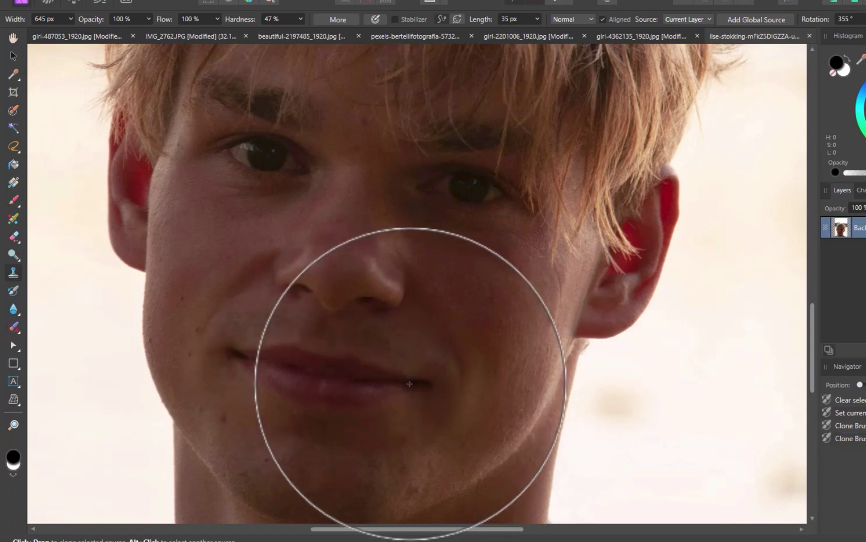
key("Left")
key("Left")
key("Left")
key("Right")
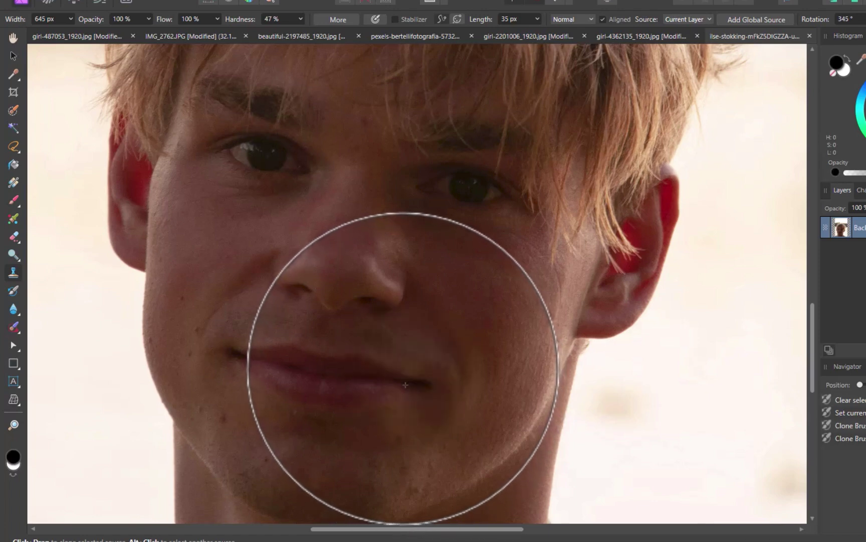
left_click(403, 368)
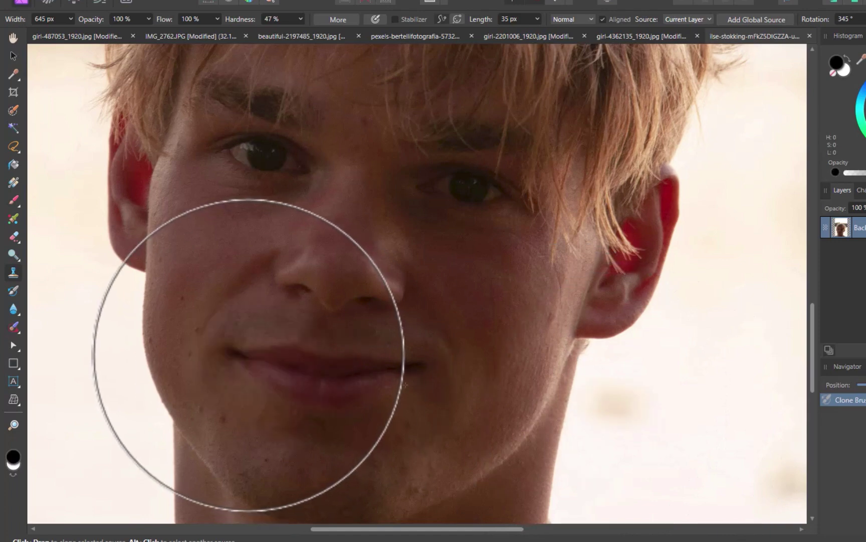
Step: Try cloning the mouth corner on the photo's left side with the source rotated to 5°, and undo the stroke
left_click(248, 355)
key("Right")
key("Right")
key("Right")
key("Right")
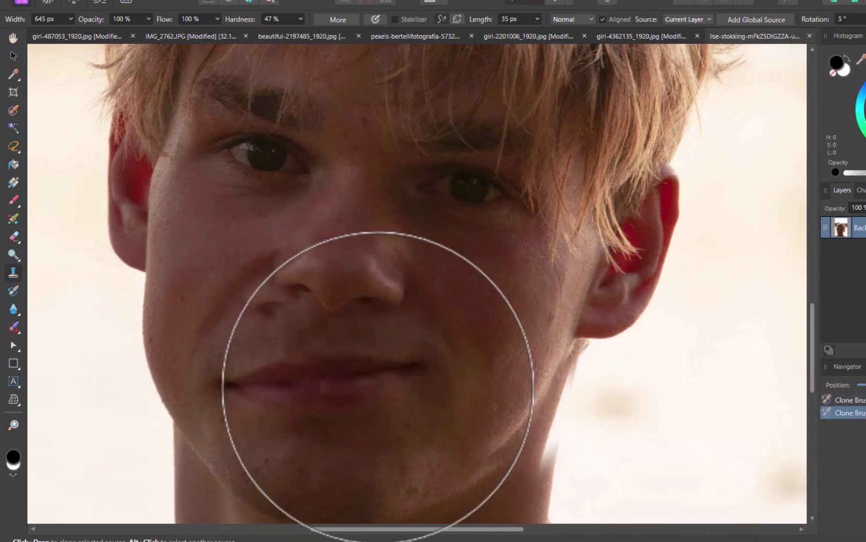
key("ctrl+z")
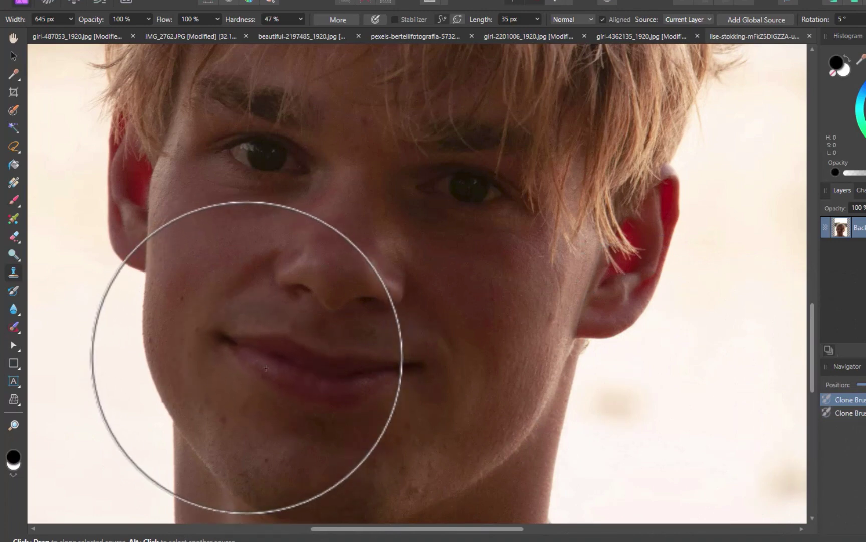
Step: Try other clone source rotations over the mouth corner on the photo's left side, and undo the last clone stroke
key("Right")
key("Right")
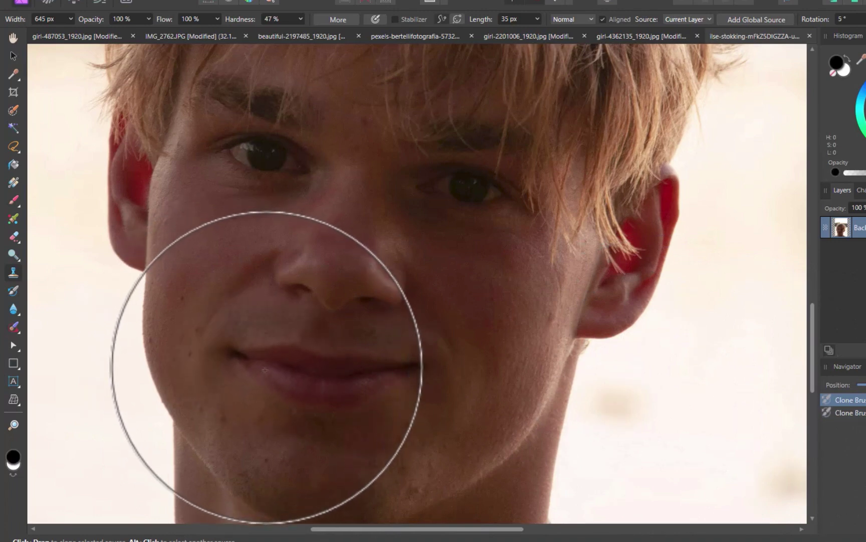
key("Left")
key("Left")
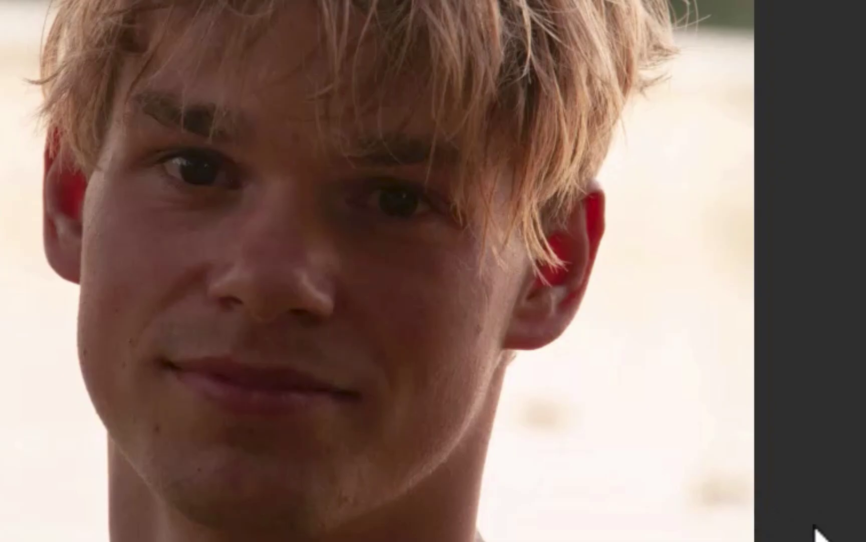
key("ctrl+z")
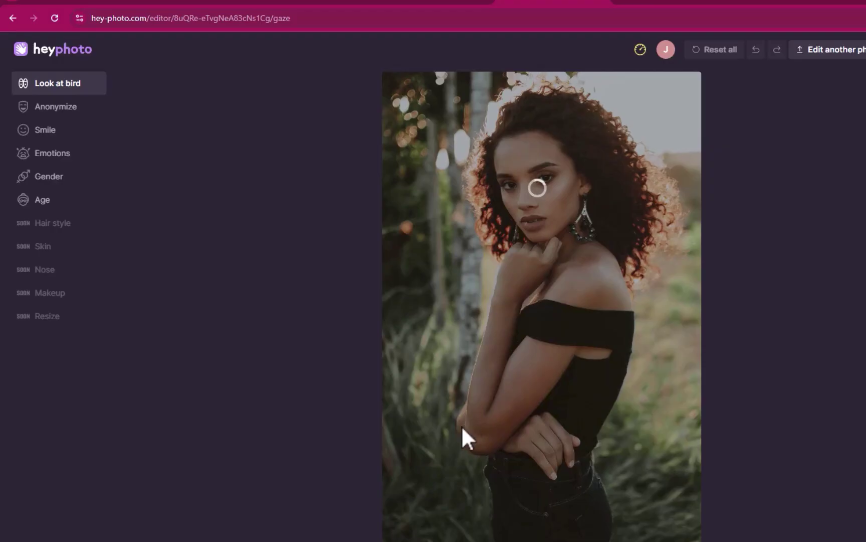
Step: Give the curly-haired woman a slight smile with the HeyPhoto Smile adjustment
left_click(47, 133)
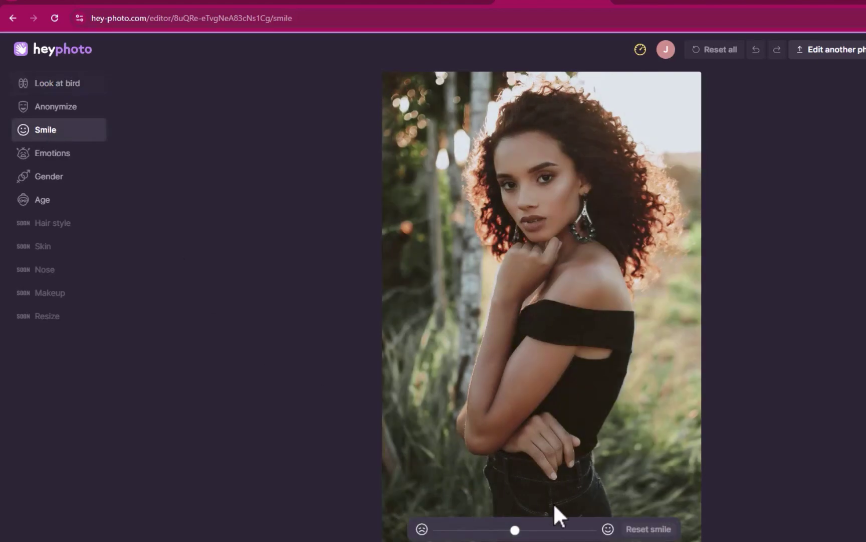
left_click_drag(515, 530, 527, 530)
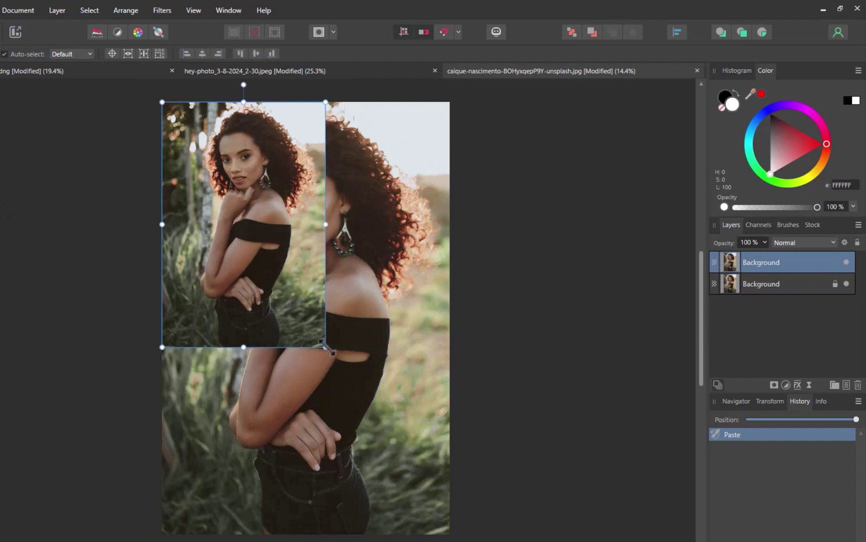
Step: Scale and align the pasted smiling version over the original photo, checking the match through its visibility and opacity, and leave opacity at 100%
left_click_drag(326, 346, 452, 527)
left_click(847, 282)
left_click(844, 260)
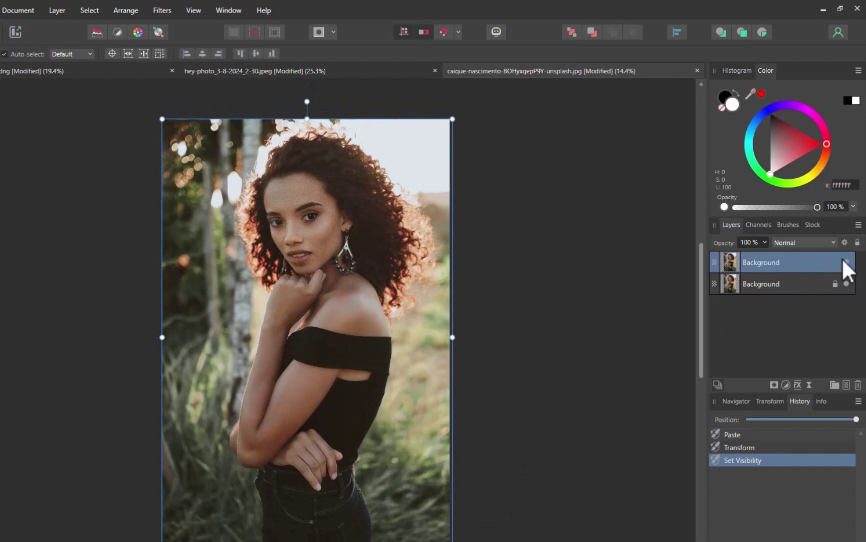
left_click(844, 260)
left_click(844, 260)
left_click(843, 260)
left_click(843, 260)
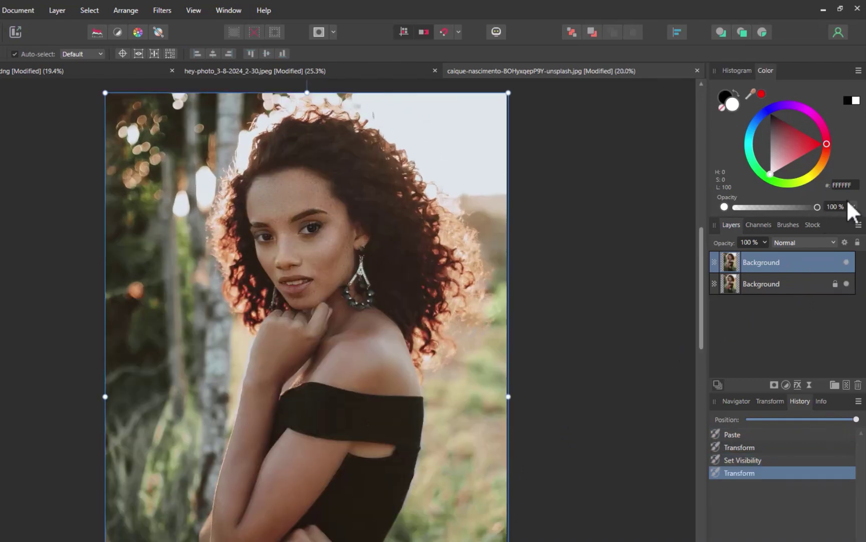
mouse_move(765, 242)
left_mouse_down()
mouse_move(747, 258)
mouse_move(795, 265)
mouse_move(638, 264)
mouse_move(765, 259)
left_mouse_up()
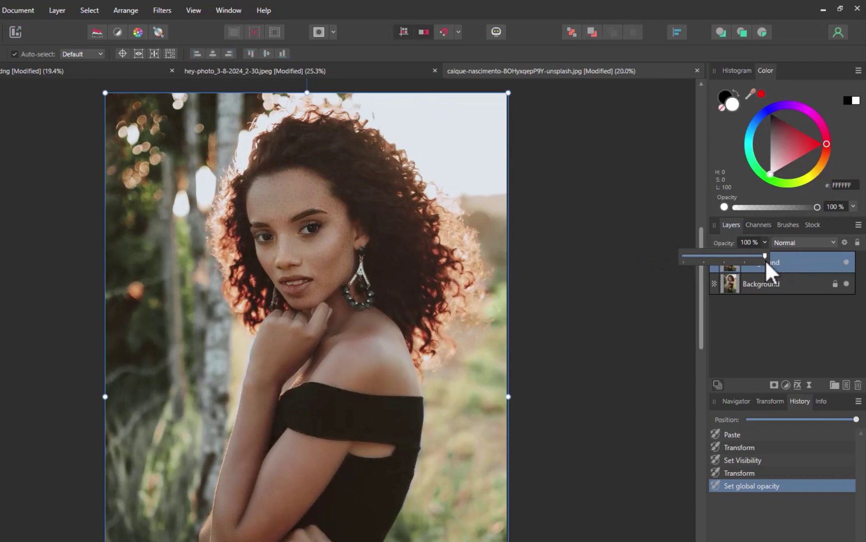
left_click(771, 314)
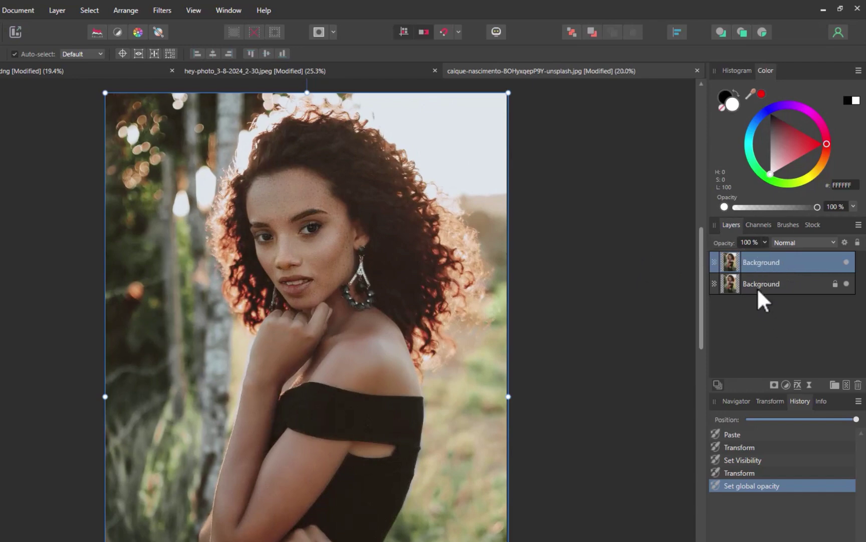
Step: Move the original photo layer above the smiling version and add a mask to it
left_click_drag(759, 291, 762, 253)
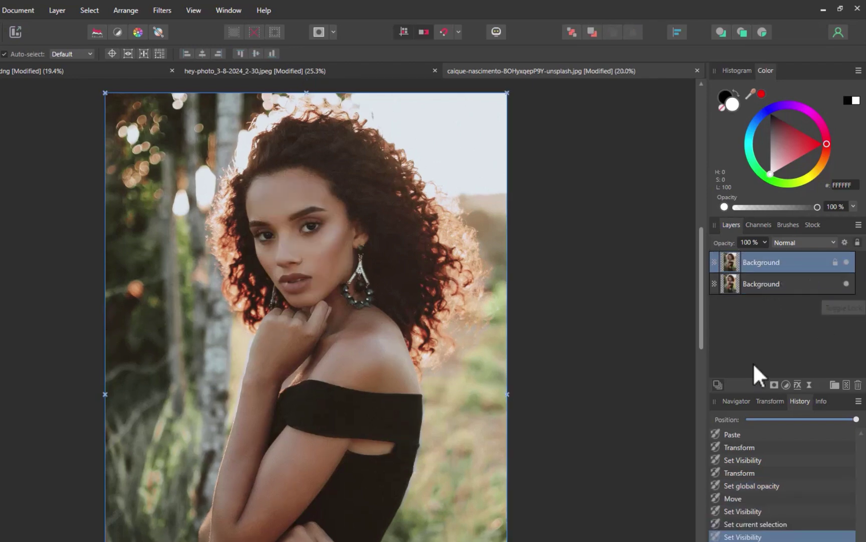
left_click(774, 384)
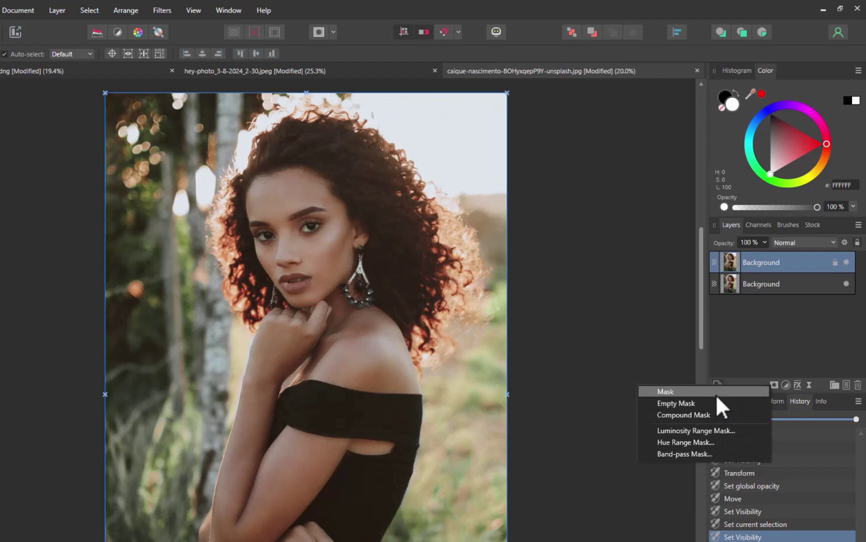
left_click(716, 393)
left_click(715, 265)
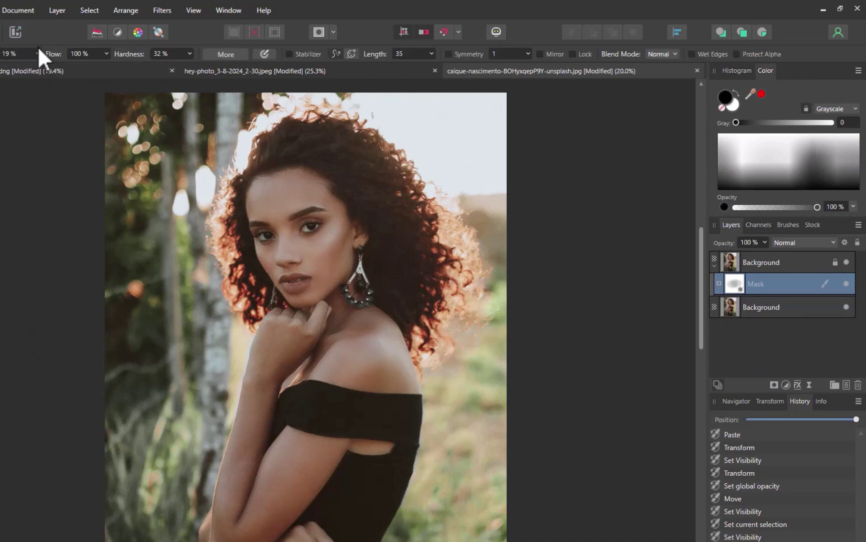
Step: Set the brush opacity to 100% and paint black on the mask over the woman's mouth to reveal the smiling version
left_click(38, 53)
left_click_drag(37, 67, 104, 67)
left_click(297, 277)
left_click(305, 280)
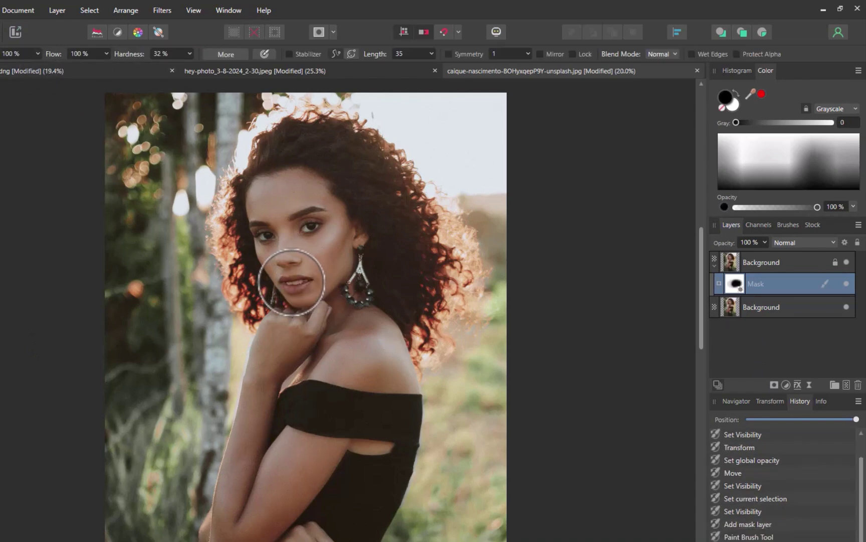
left_click(493, 335)
left_click(295, 281)
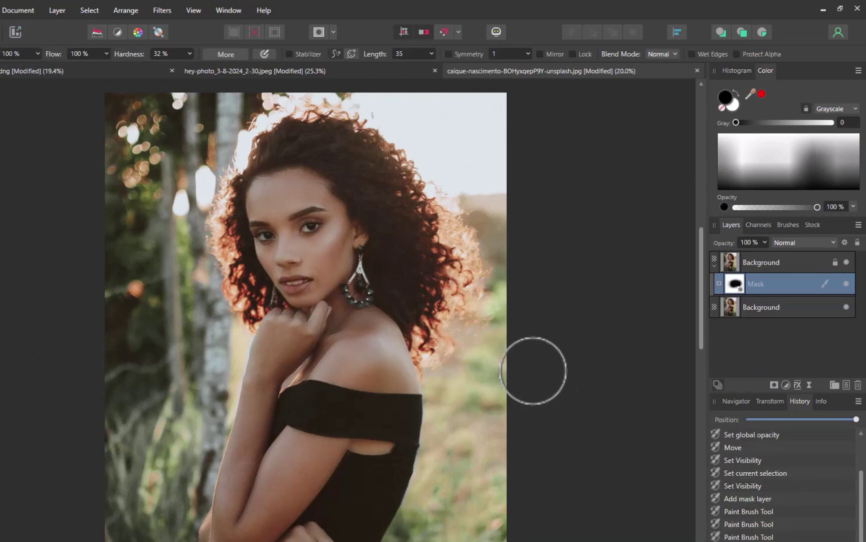
scroll(348, 288, "up", 1)
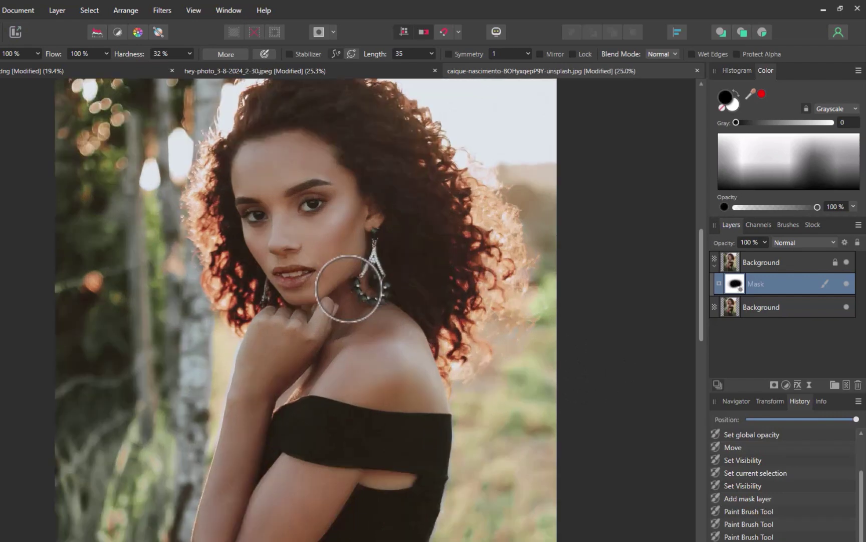